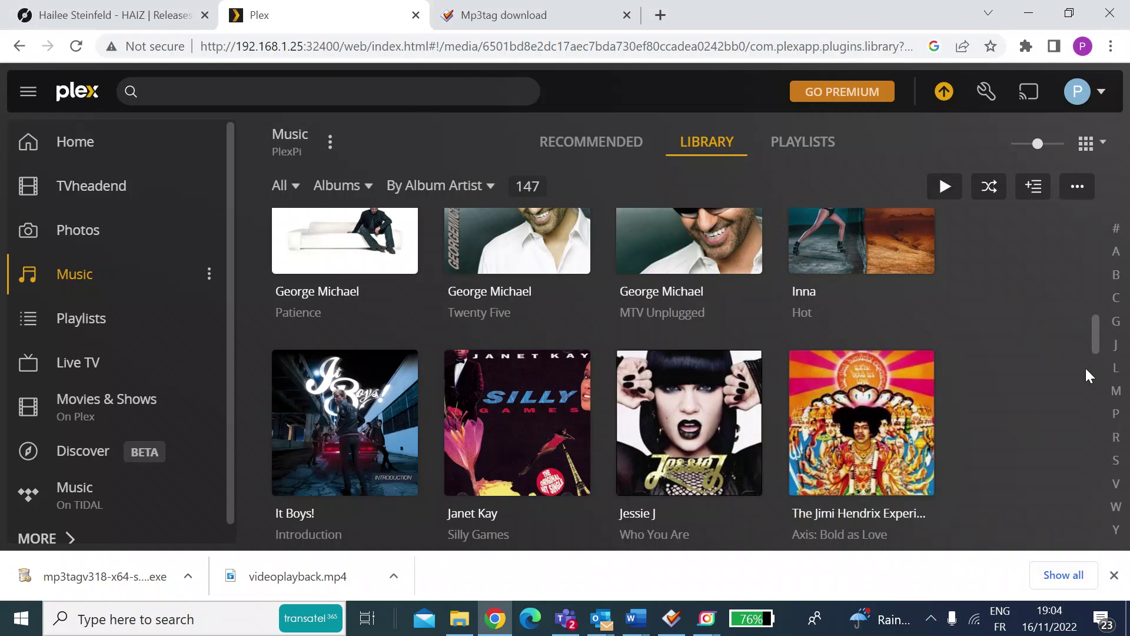
- Scroll the Plex album grid to the row with the George Michael and Inna albums
scroll(1029, 369, up, 5)
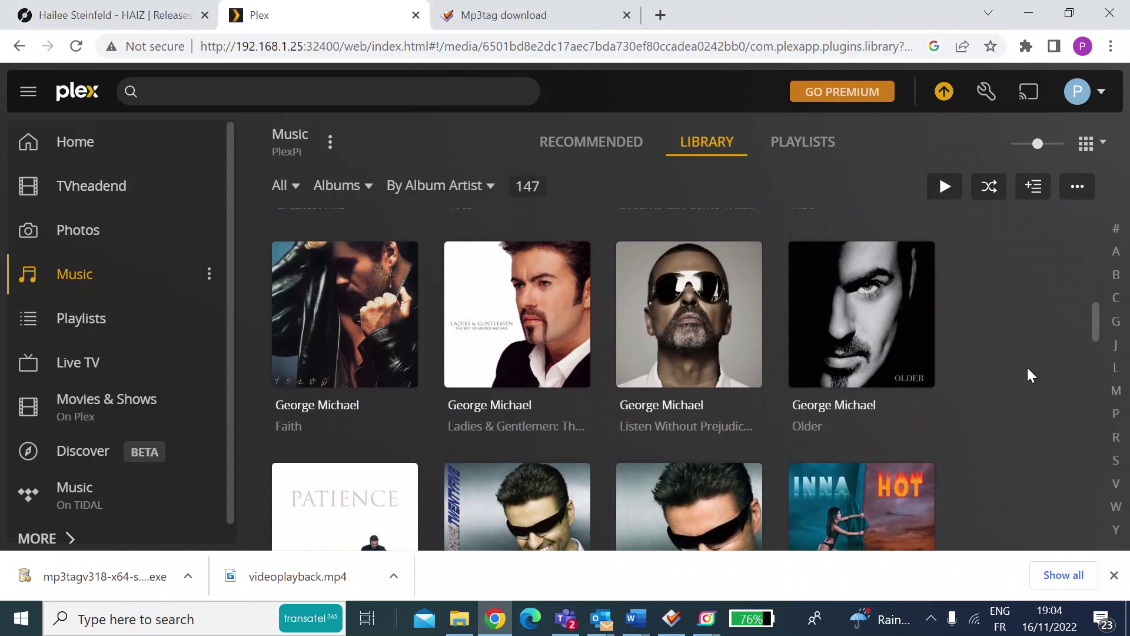
scroll(1027, 368, up, 2)
scroll(1026, 367, down, 10)
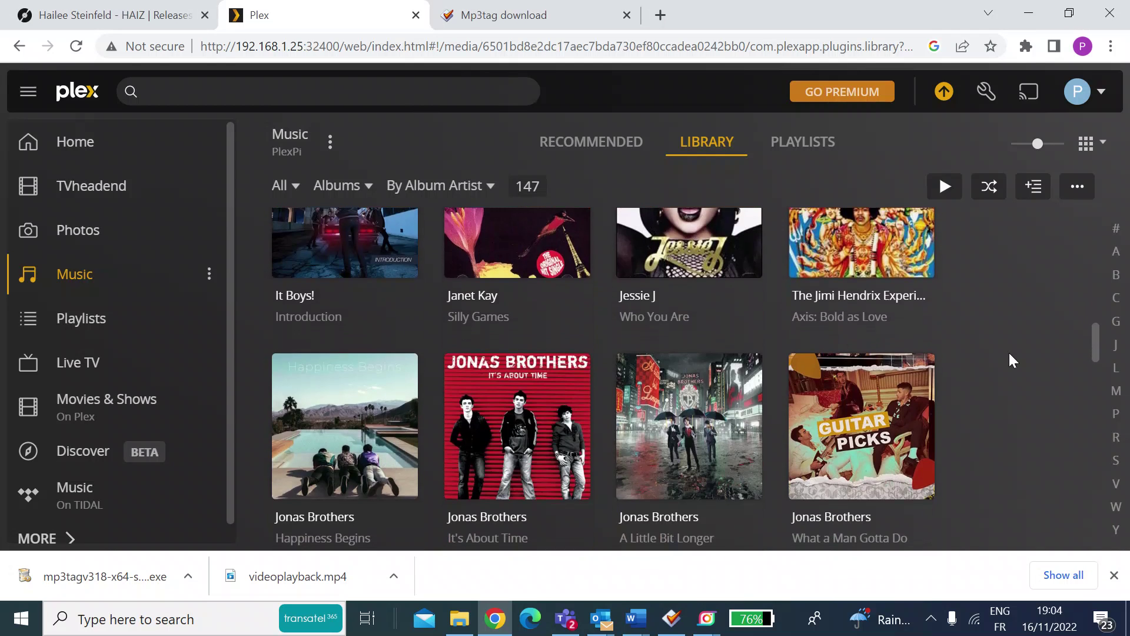
scroll(961, 346, up, 3)
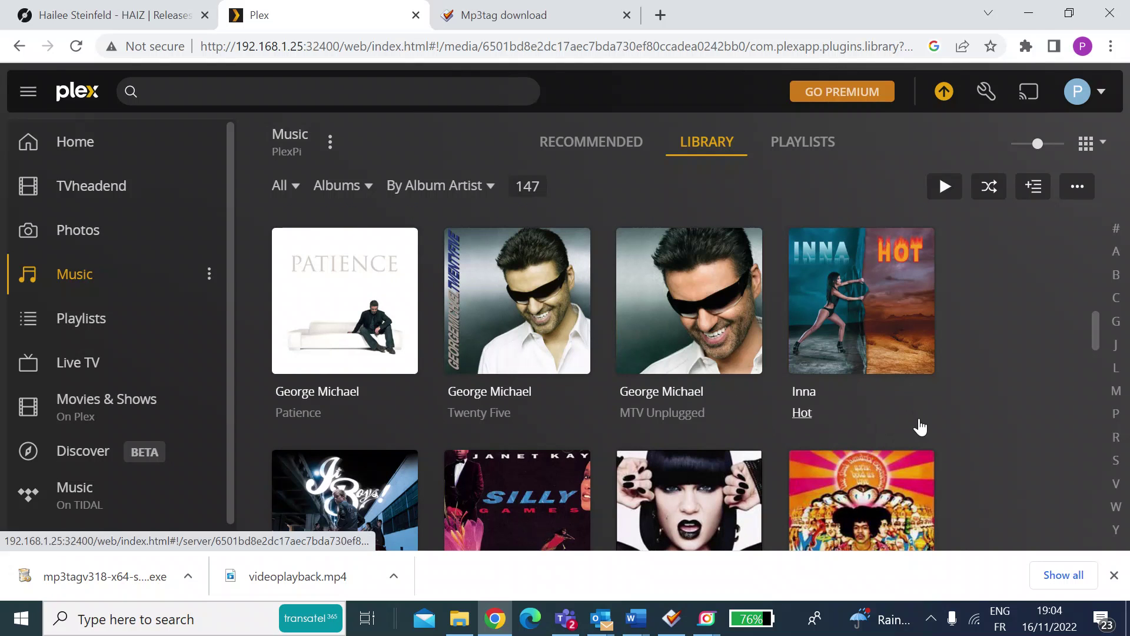
scroll(965, 406, down, 1)
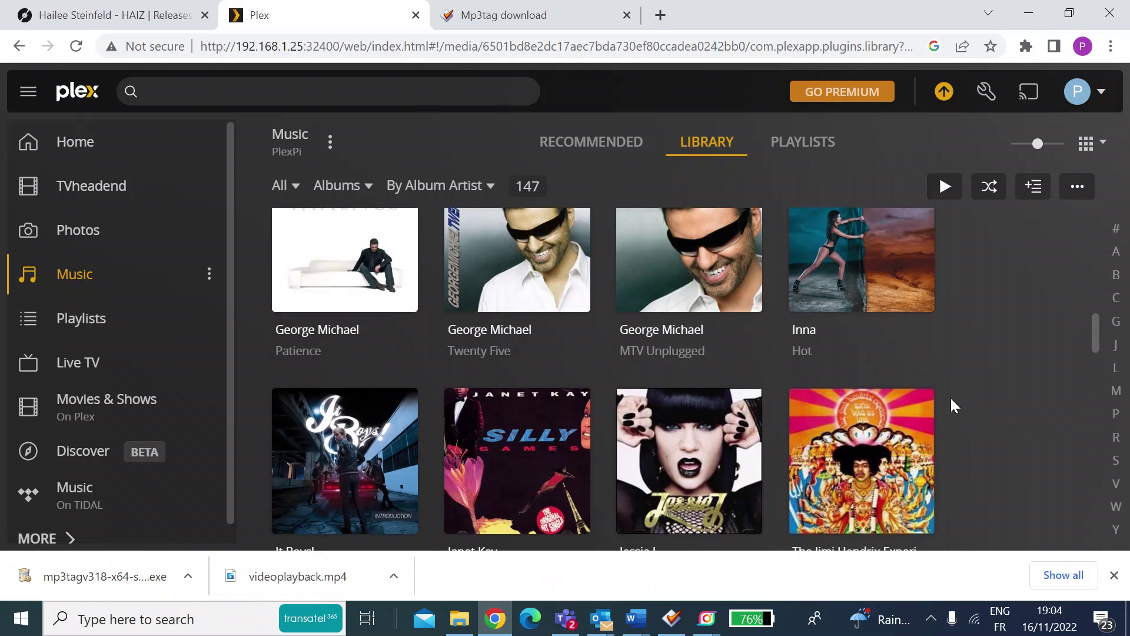
click(687, 353)
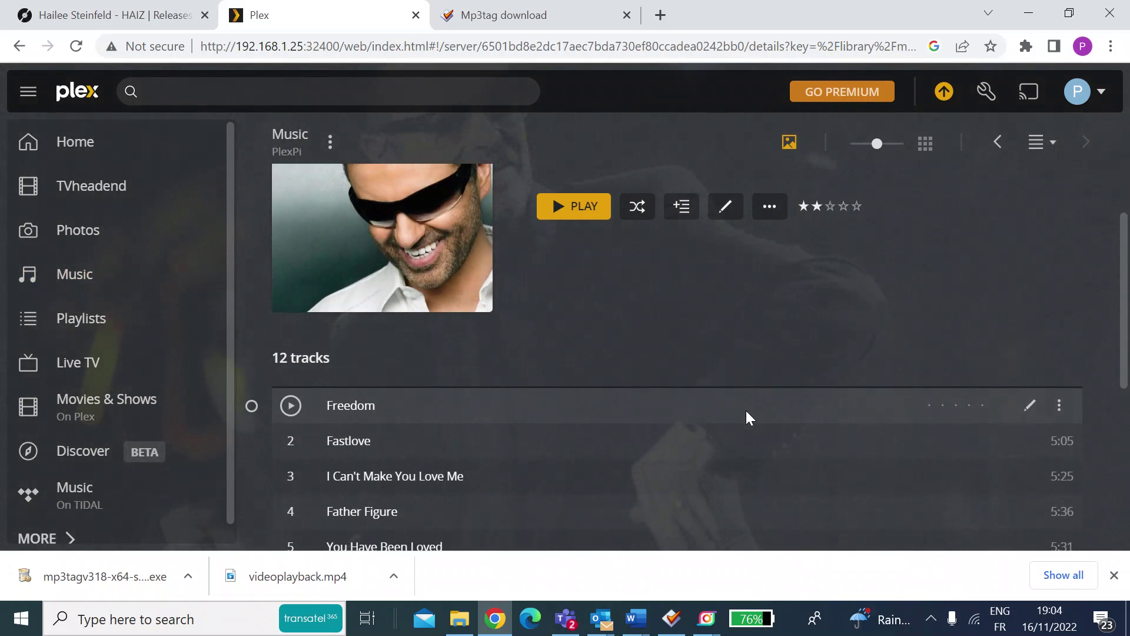
scroll(746, 412, down, 3)
scroll(642, 499, up, 4)
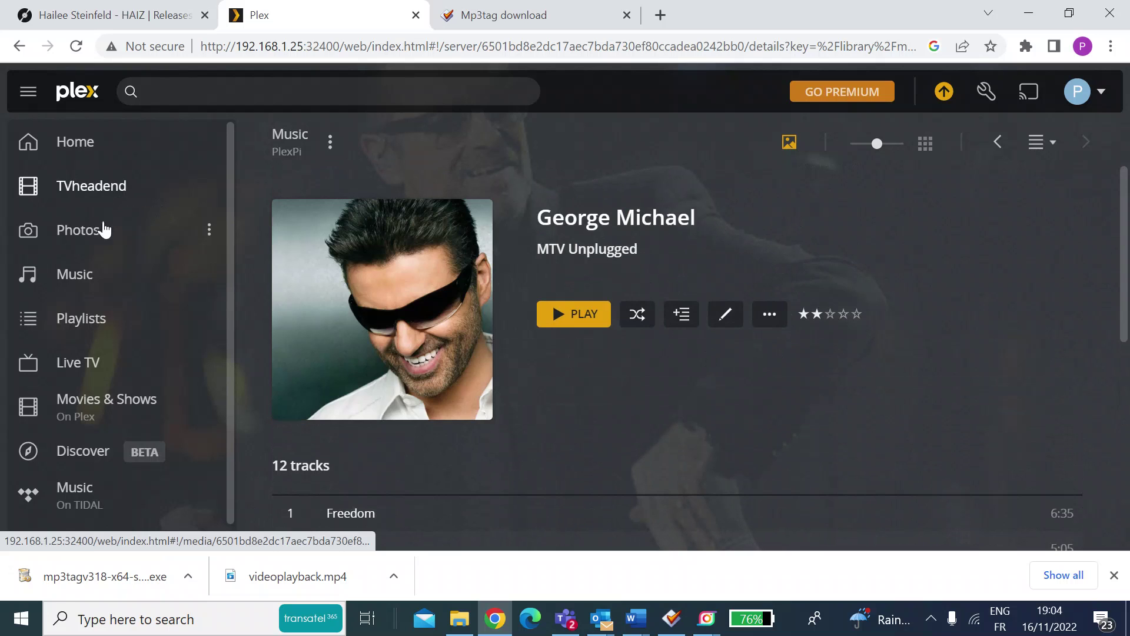
click(88, 277)
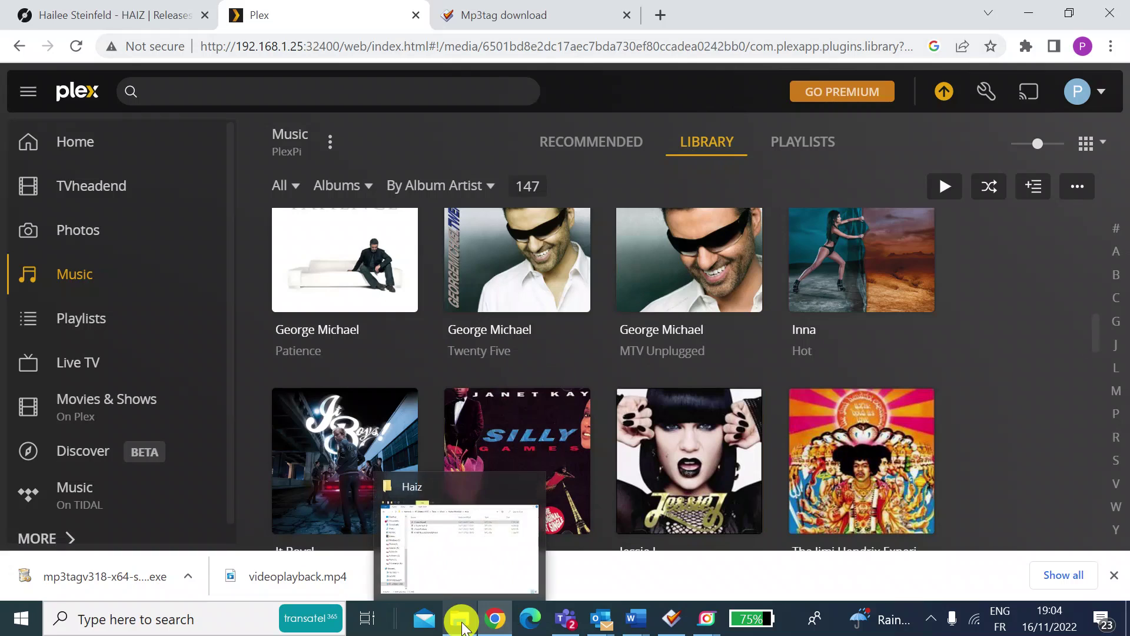
- Bring forward the Haiz folder window holding the four MP3 tracks
click(462, 626)
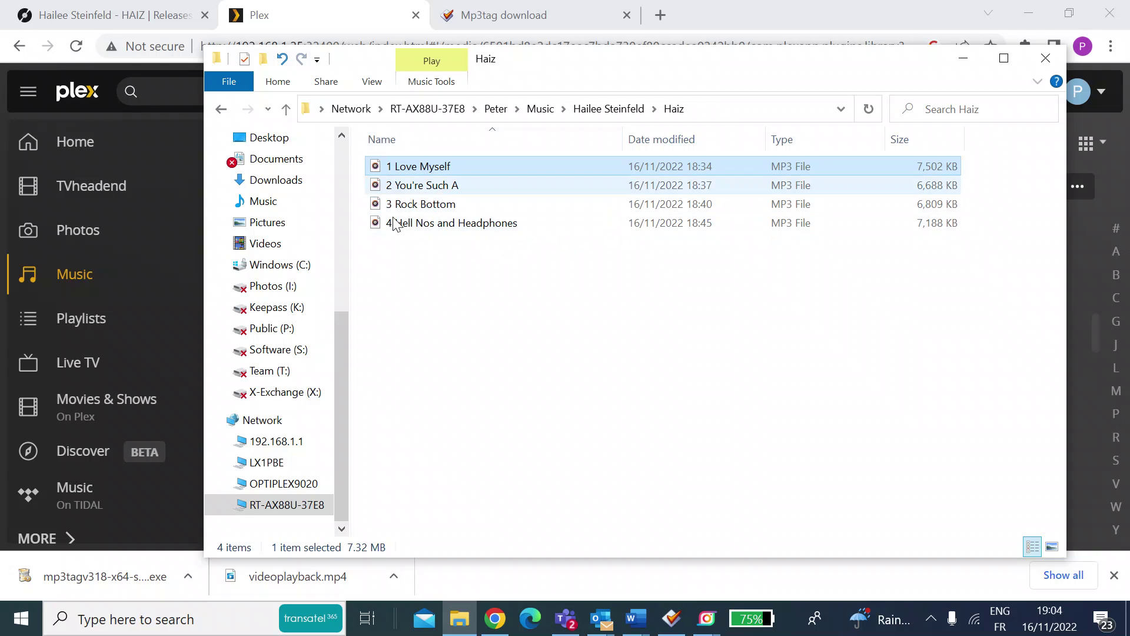
right_click(411, 166)
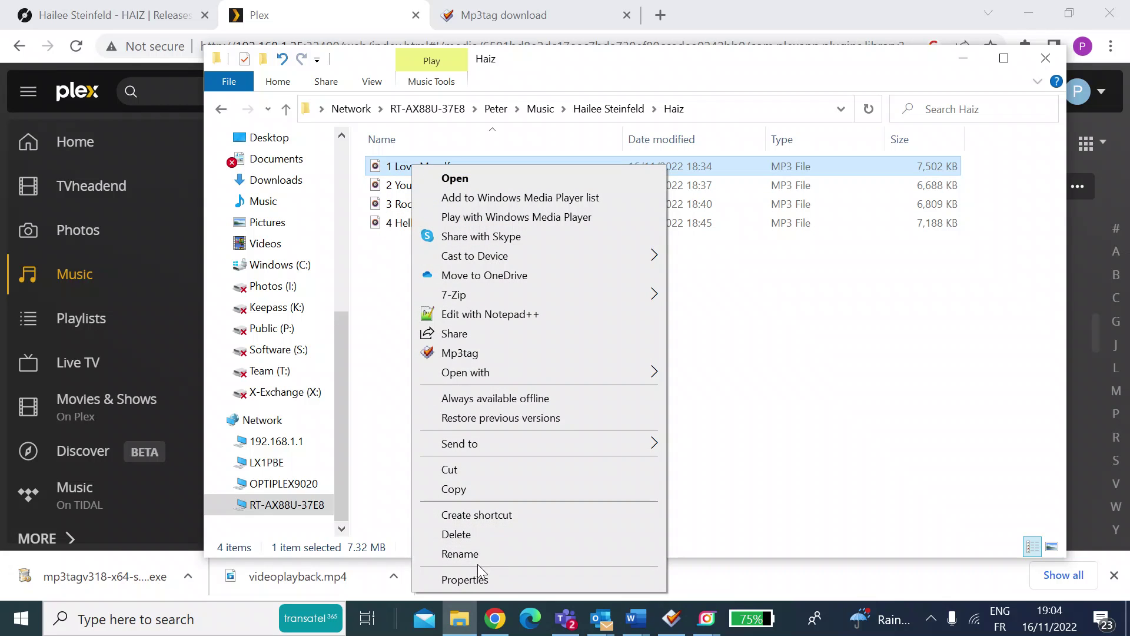
click(471, 579)
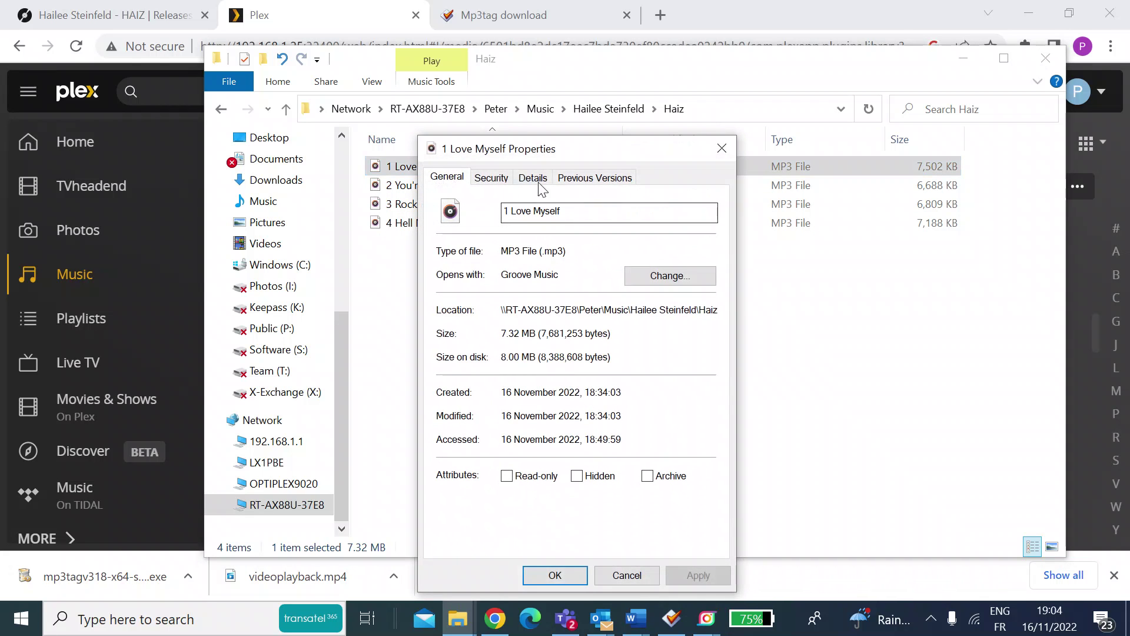
click(541, 187)
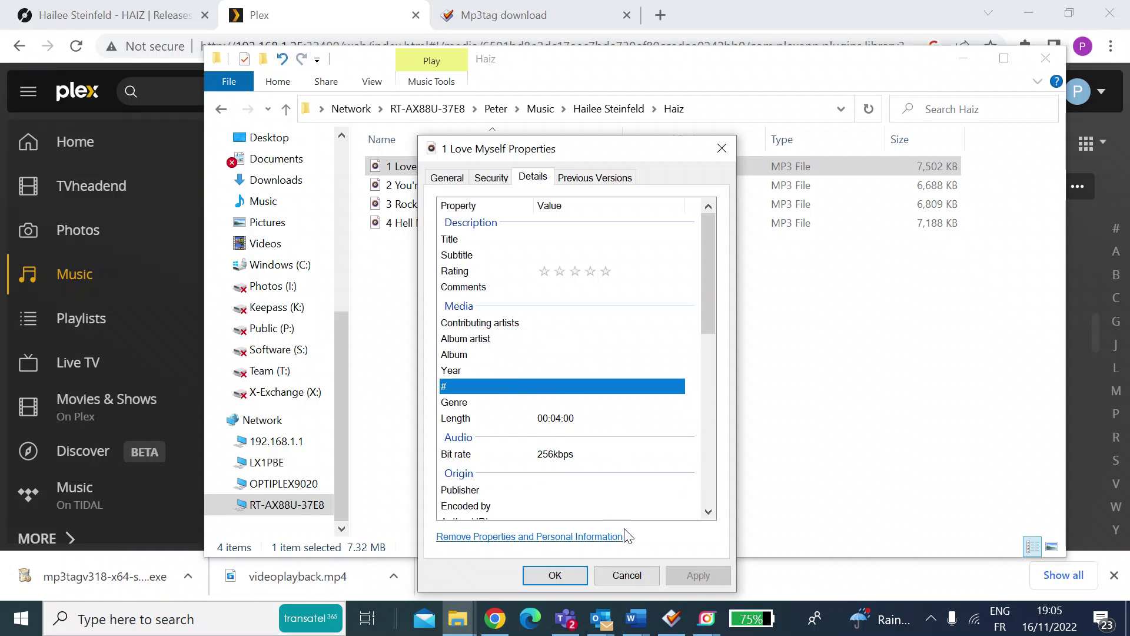
click(626, 576)
click(560, 349)
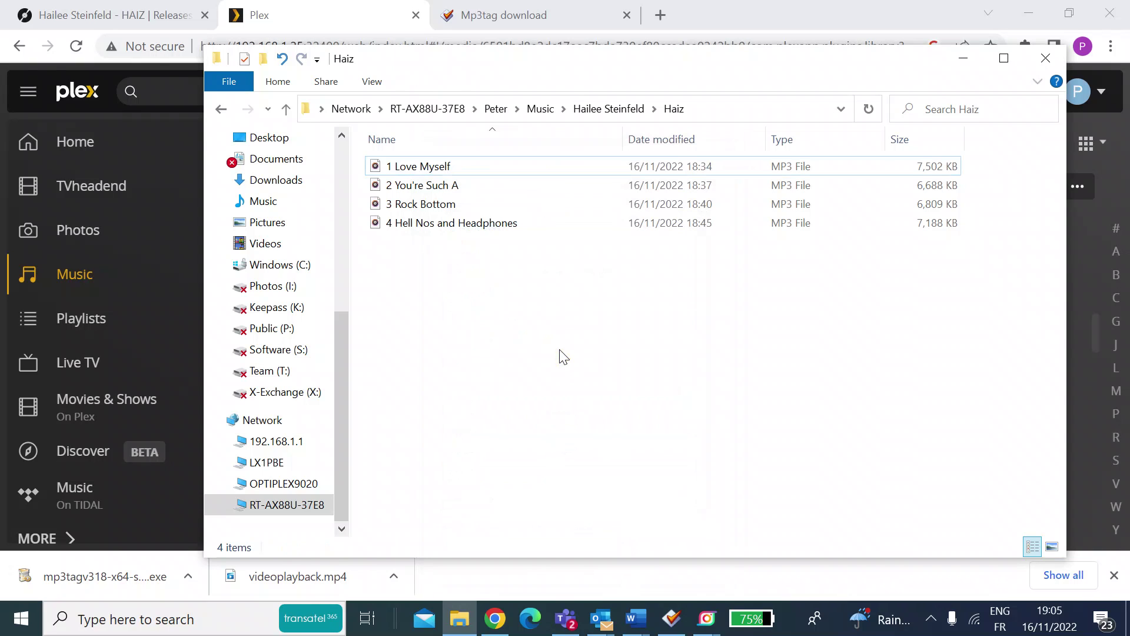
- Shift the Haiz folder window aside and minimise it, revealing the Plex library
mouse_move(589, 67)
mouse_down()
mouse_move(658, 214)
mouse_move(726, 281)
mouse_move(581, 73)
mouse_up()
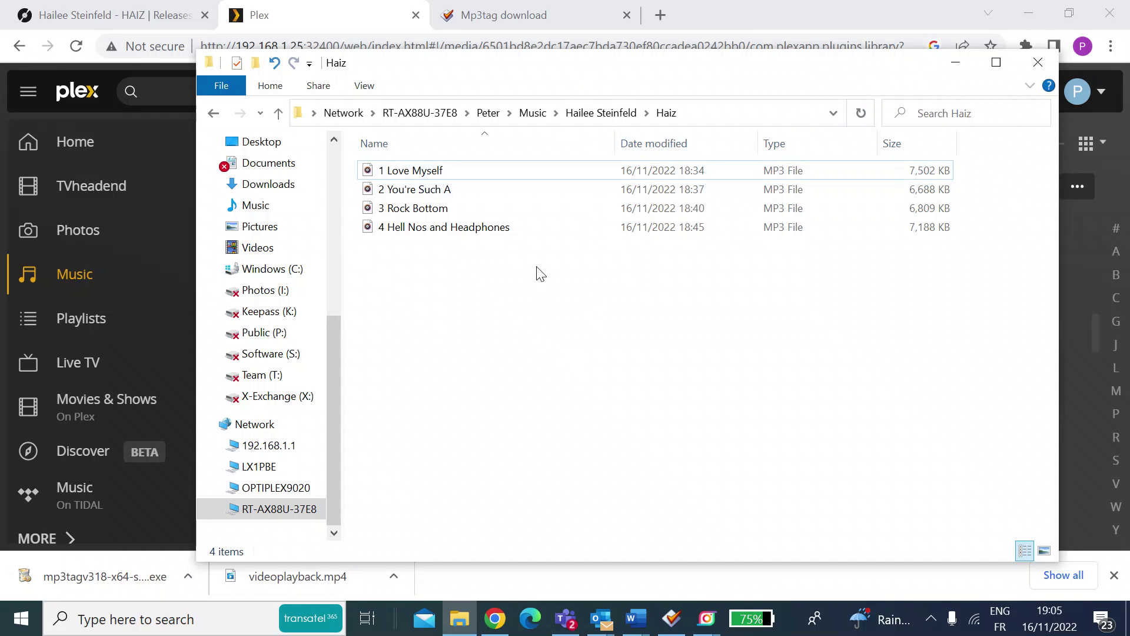
click(949, 67)
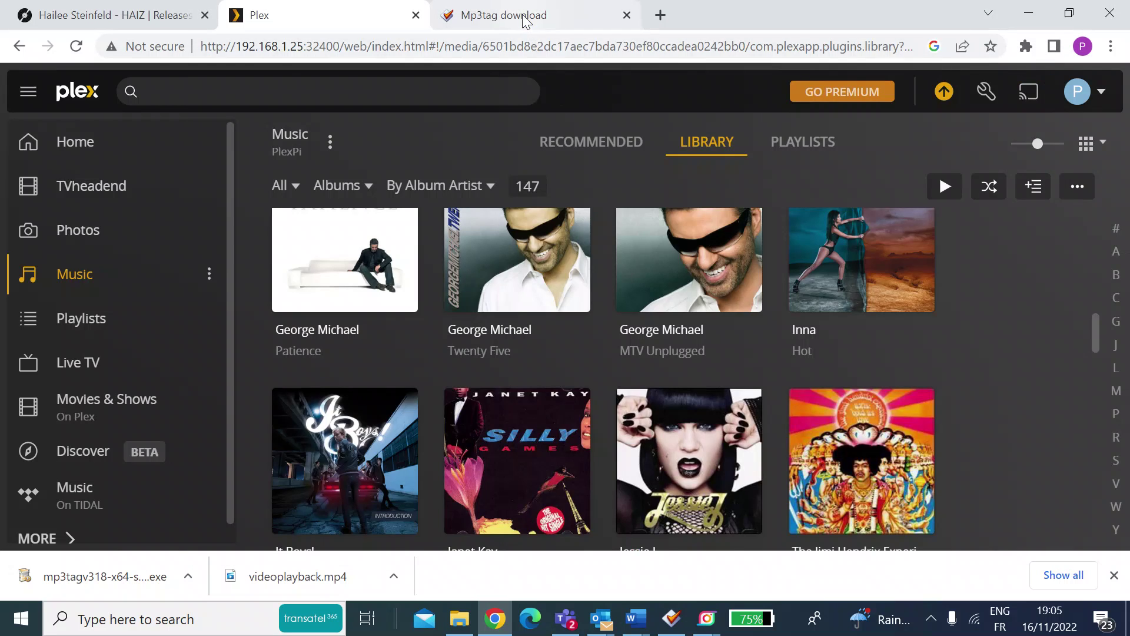
- Show the Mp3tag download page down to its v3.18 32-bit and 64-bit setup links
click(517, 18)
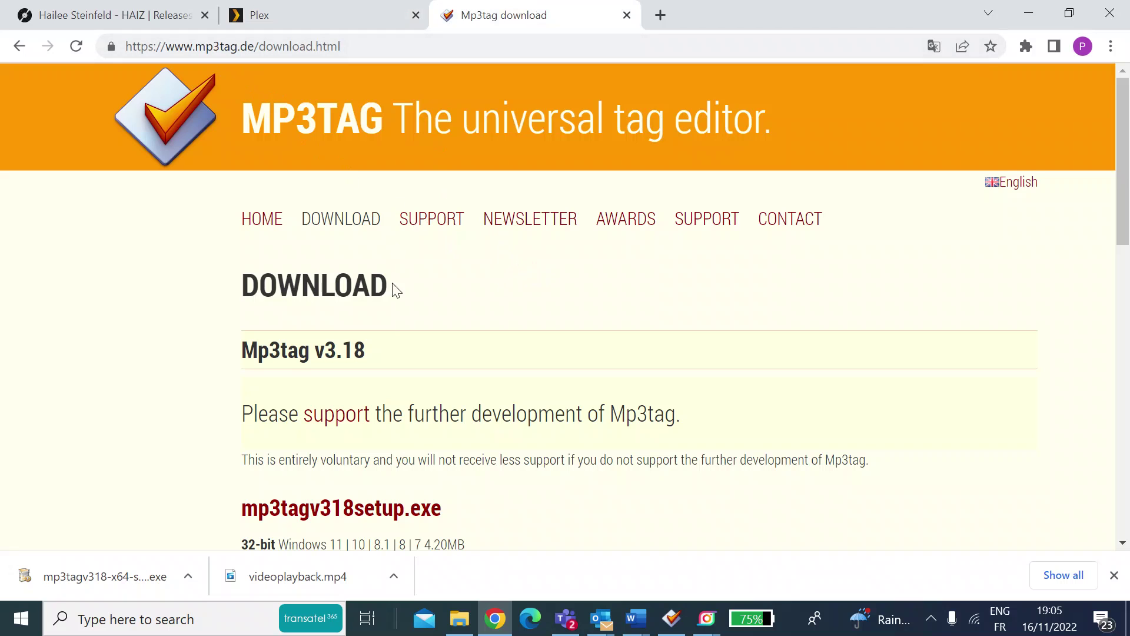
scroll(412, 306, down, 1)
scroll(465, 350, down, 3)
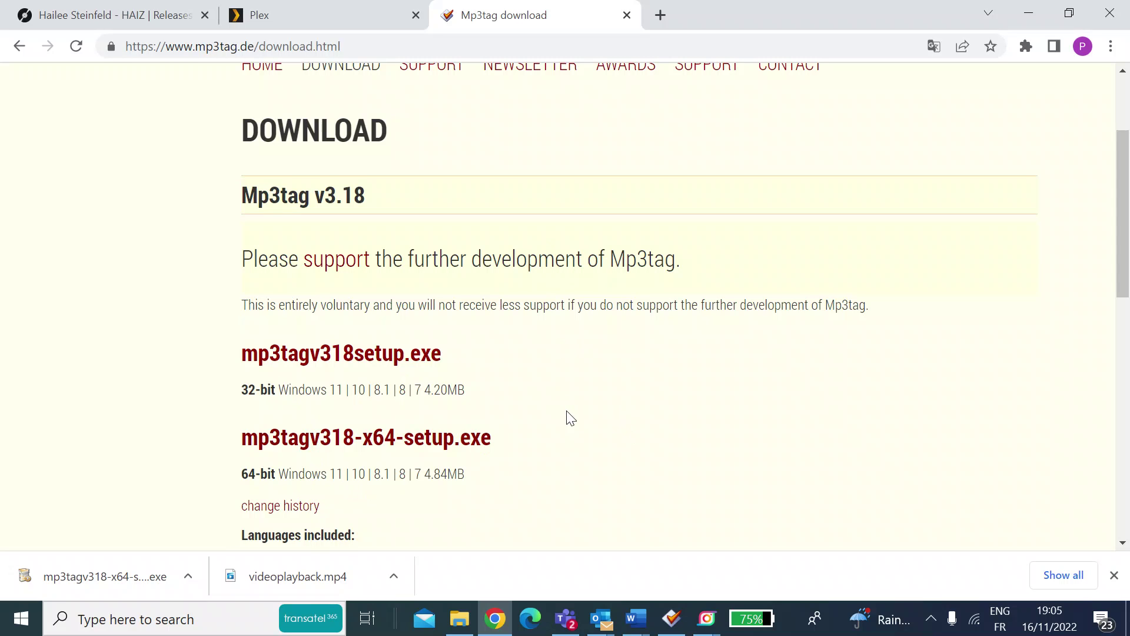
- In Mp3tag, select all four untagged Haiz MP3s, starting from 1 Love Myself.mp3
click(672, 619)
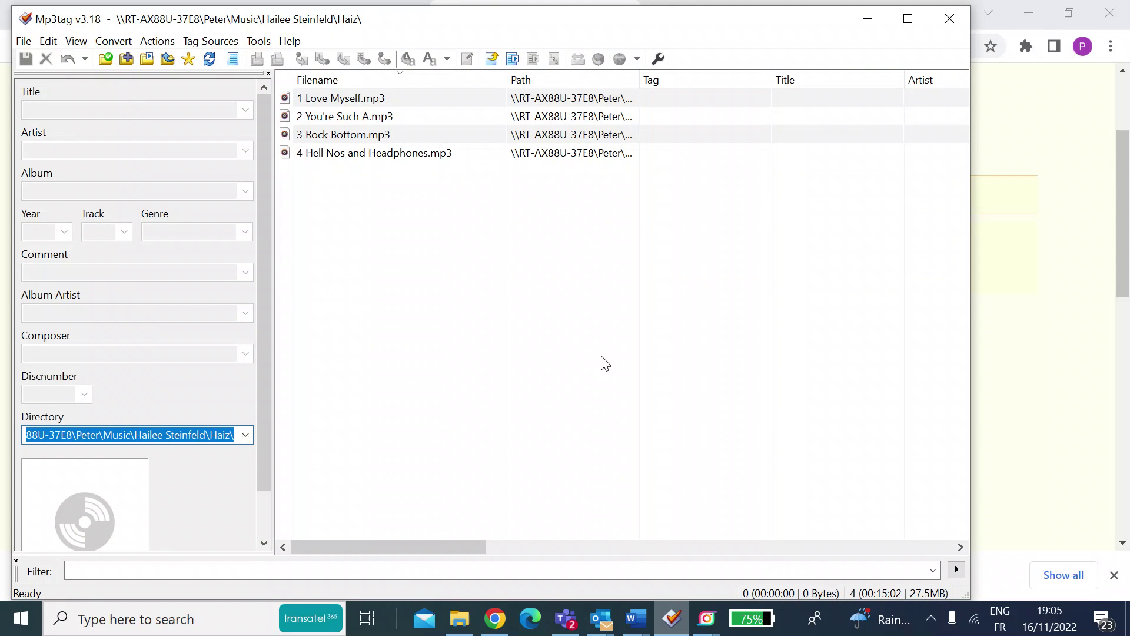
click(547, 349)
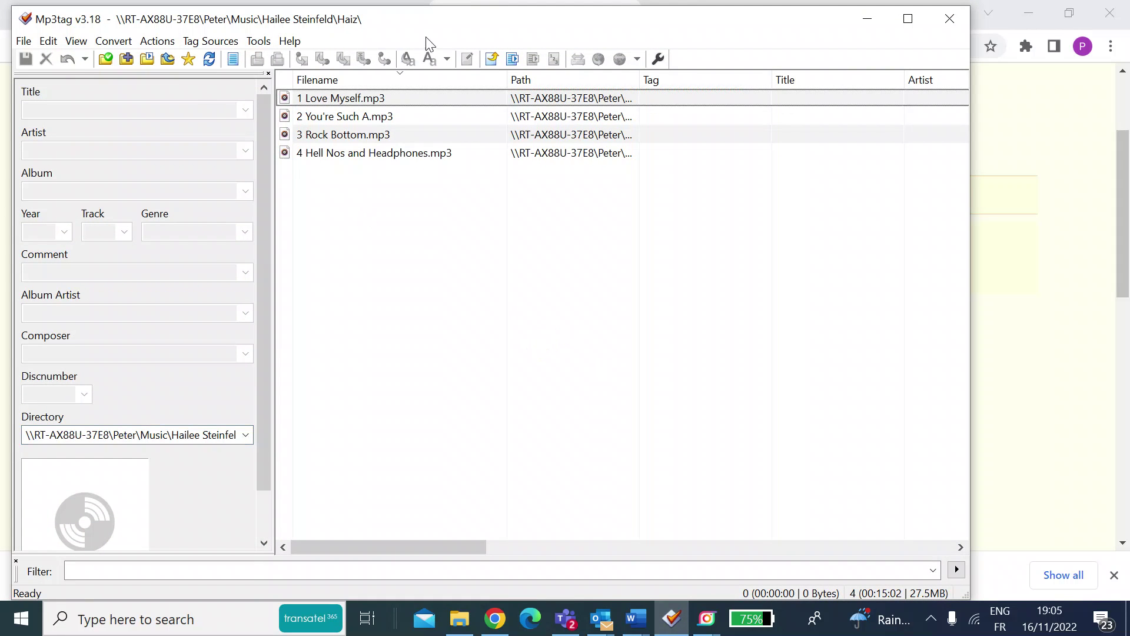
drag(424, 24, 495, 35)
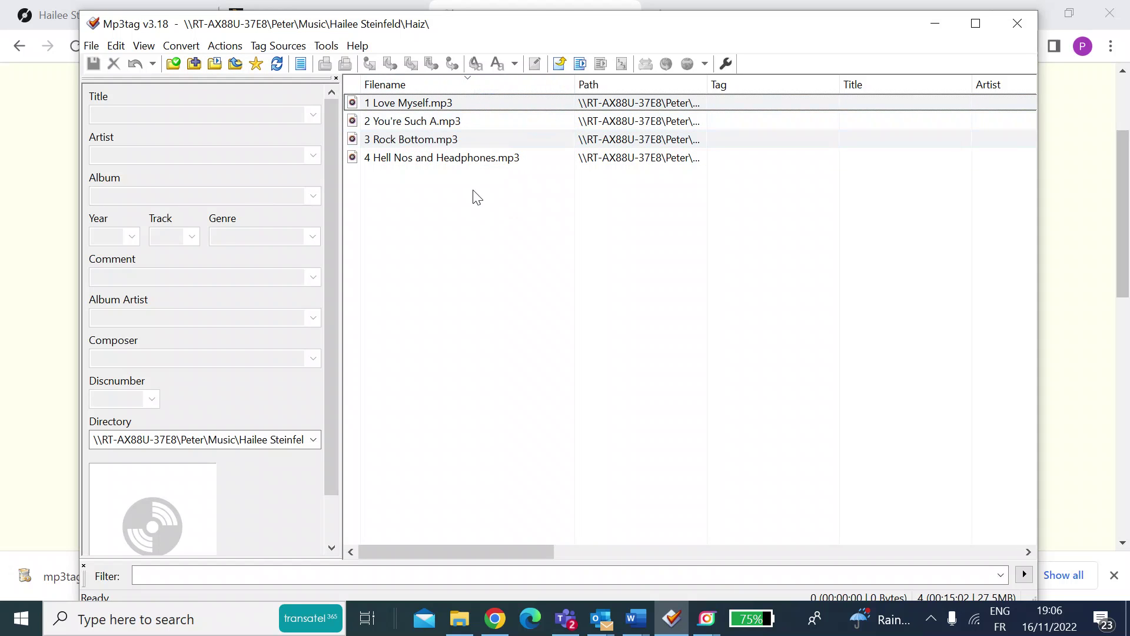
click(430, 105)
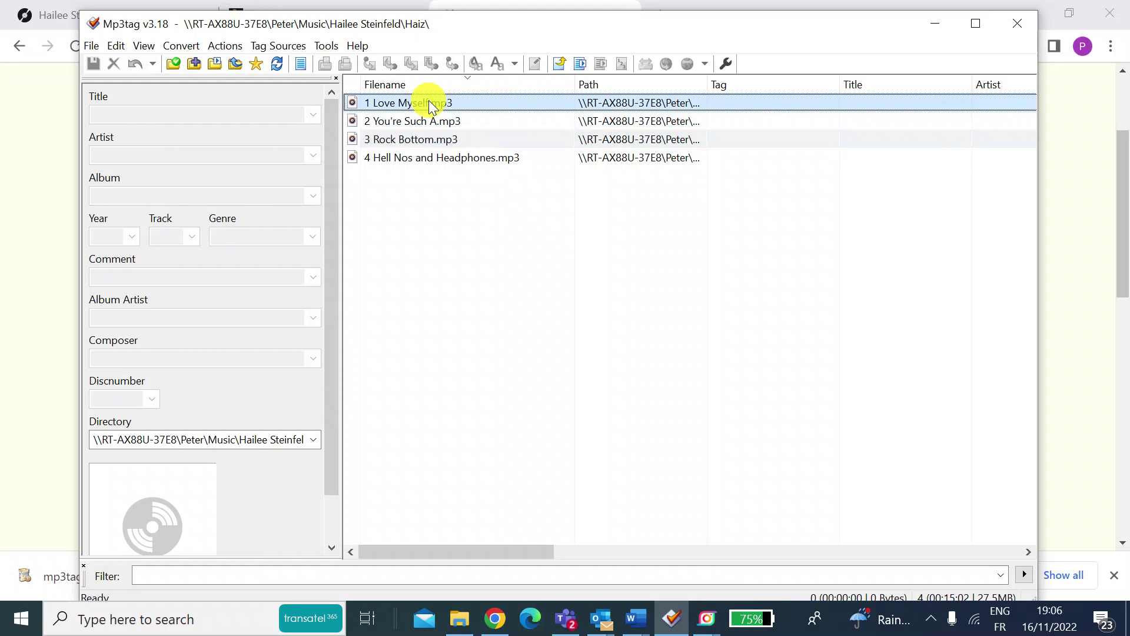
key(shift+Down)
key(shift+Down)
key(shift+Down)
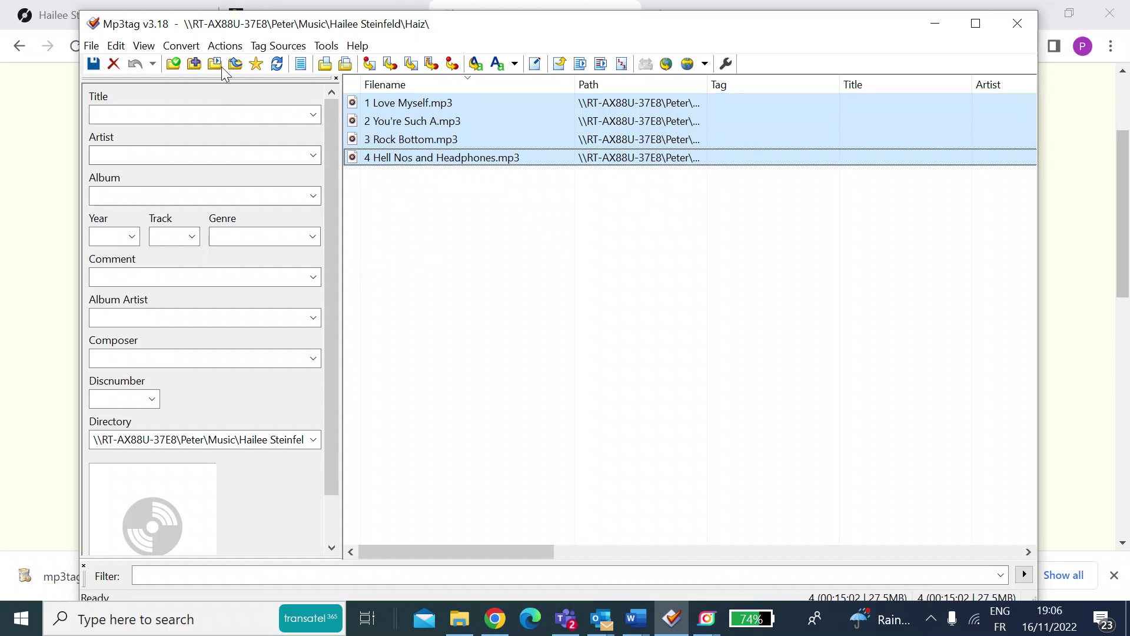
- Search MusicBrainz with album 'Hai' and artist 'Hailee Steinfeld' for the selected files
click(287, 46)
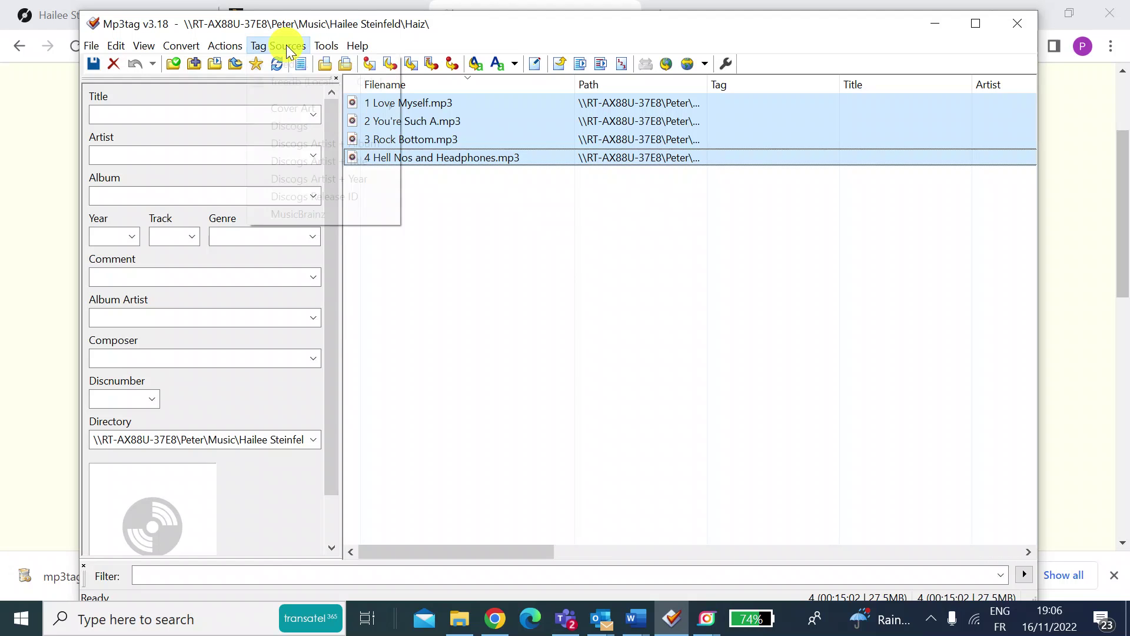
click(311, 217)
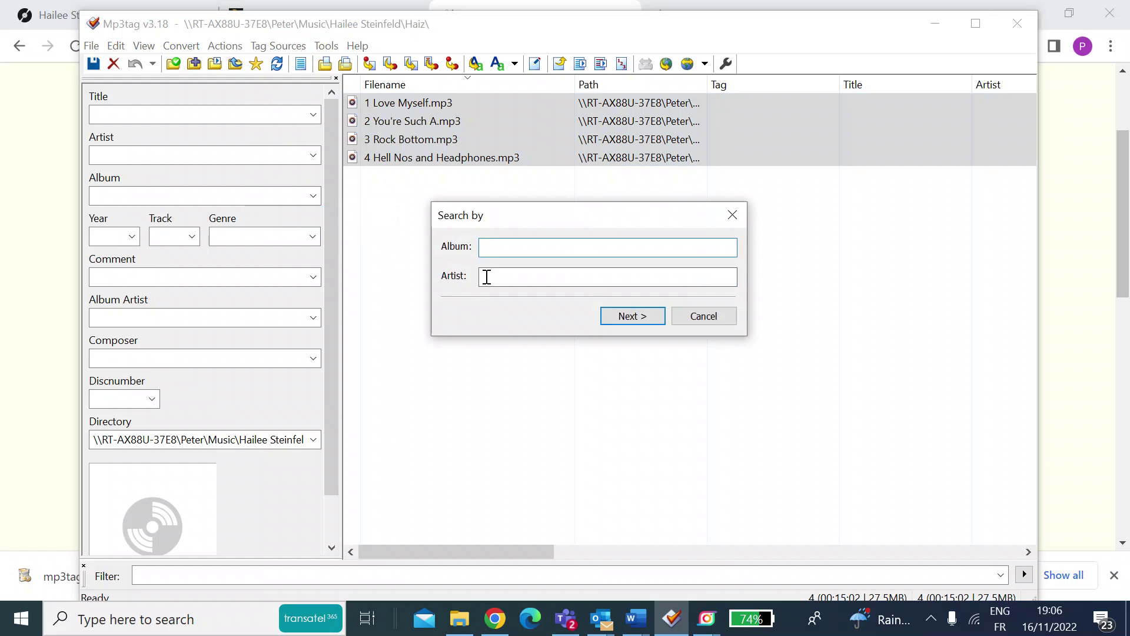
click(495, 248)
text(Haiz)
click(501, 274)
text(Hailee Steinfeld)
click(623, 313)
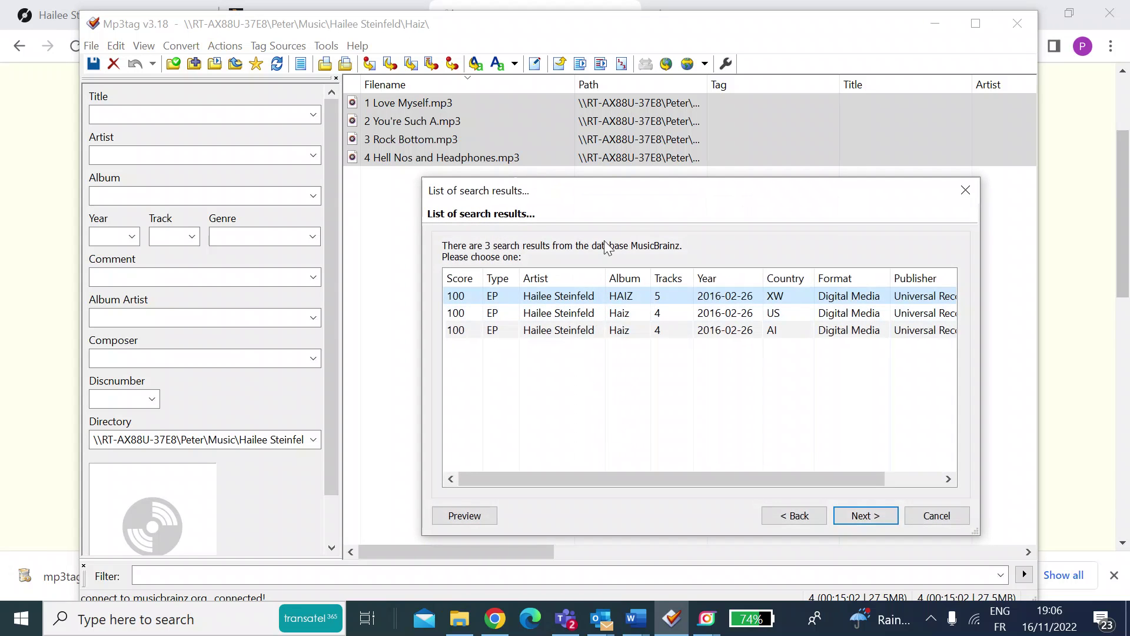
- Choose the 4-track US Haiz release from the search results and continue
drag(663, 197, 654, 167)
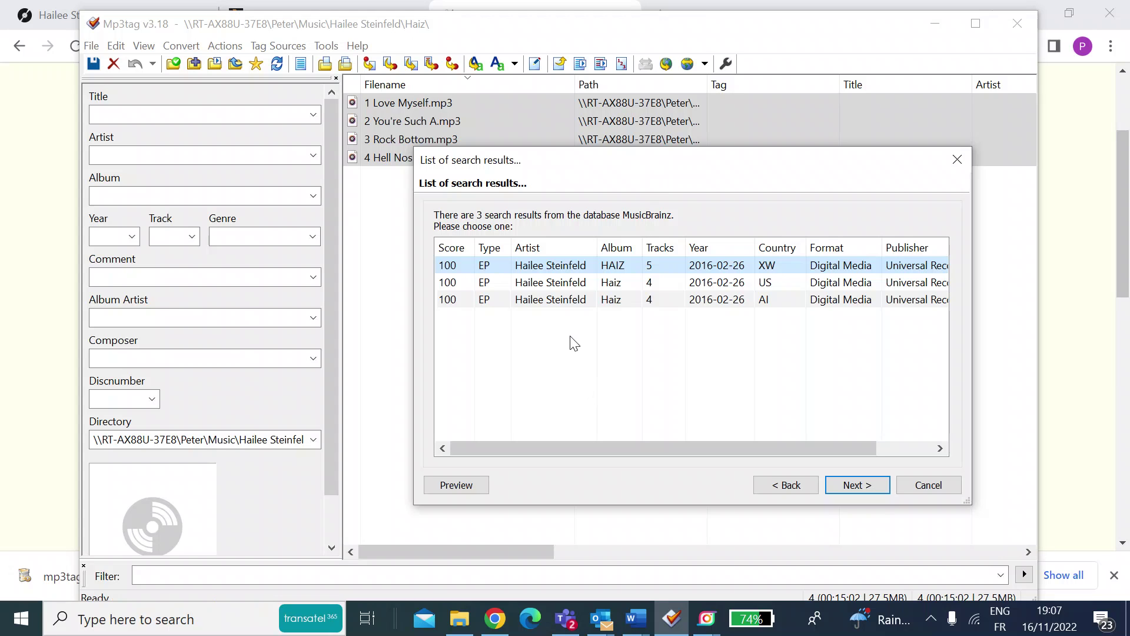
click(558, 287)
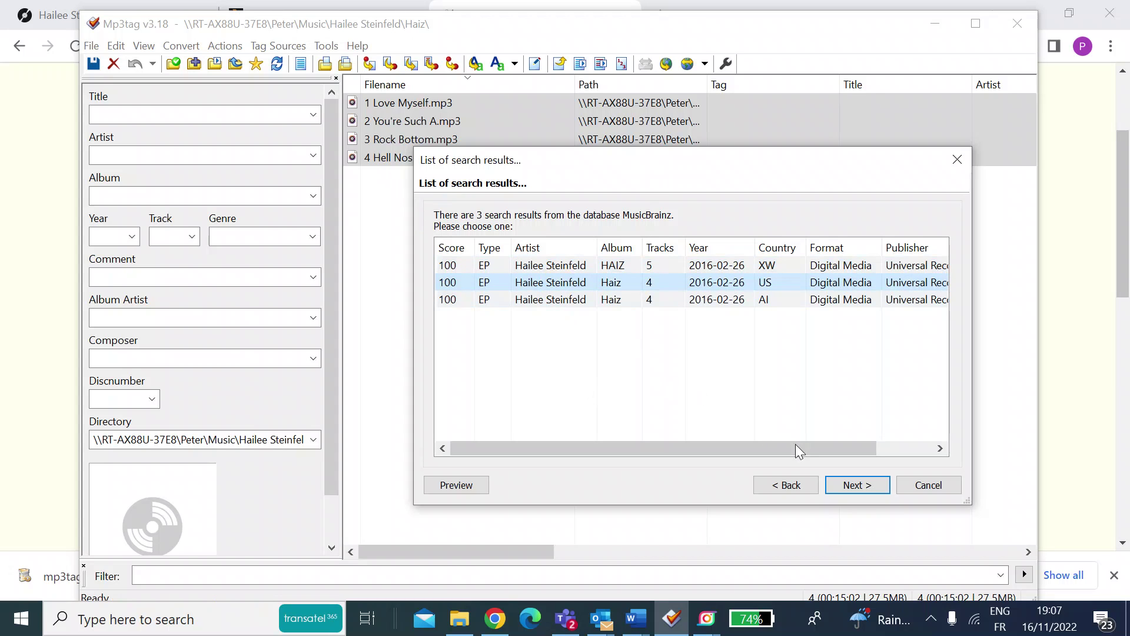
click(857, 484)
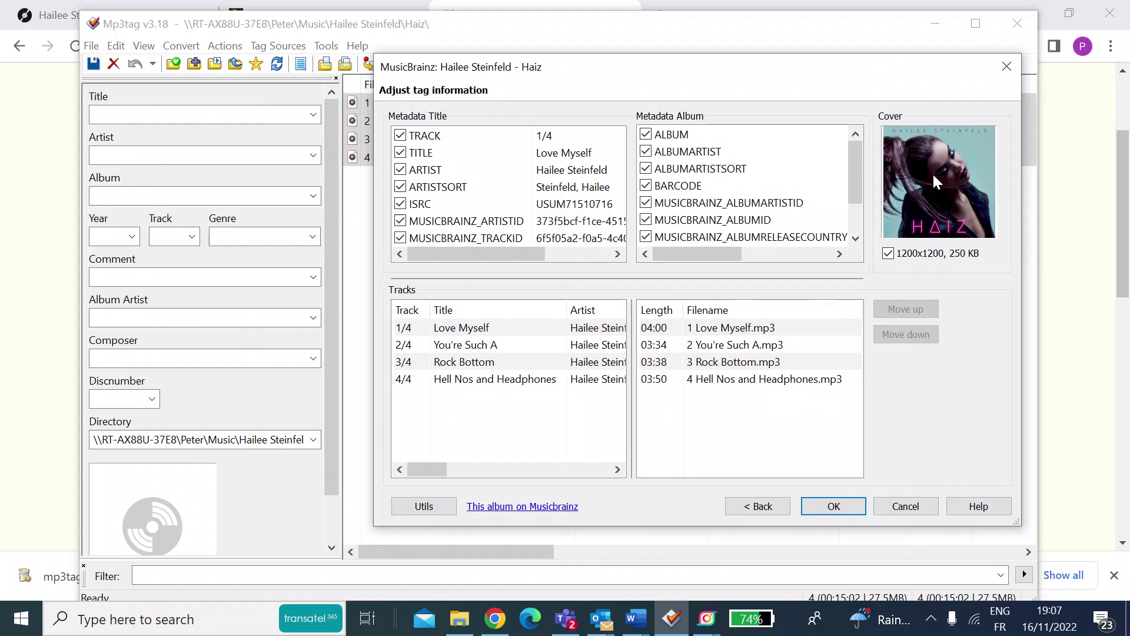
- Review the matched Haiz tags and 1200x1200 cover, then write them to all four files
drag(802, 75, 951, 61)
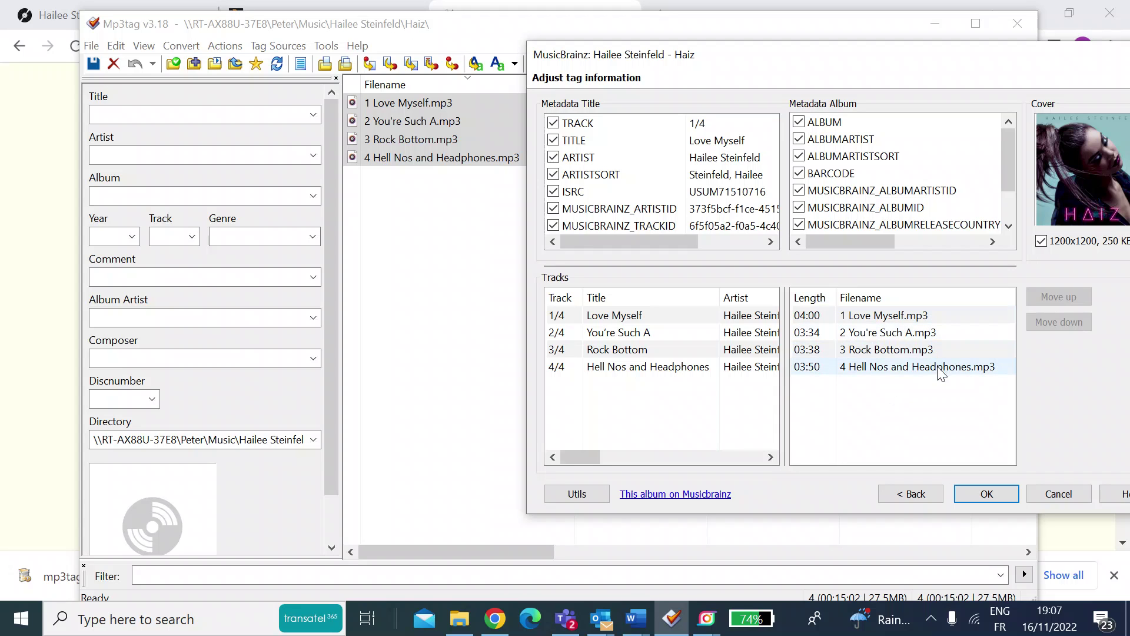
click(987, 494)
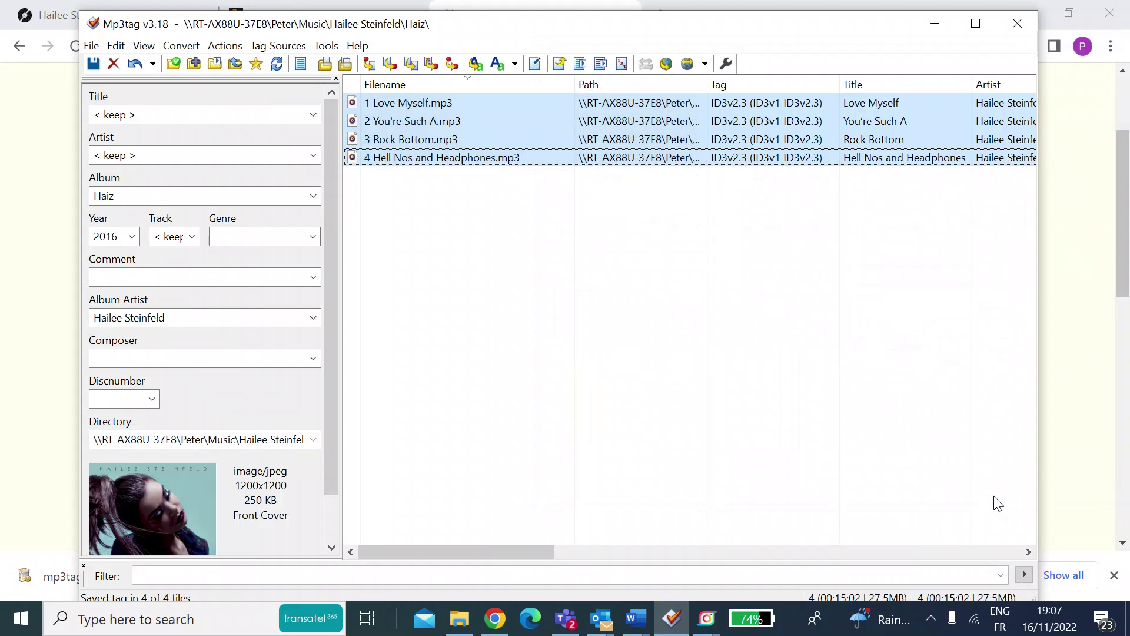
- Inspect and save the tags of 1 Love Myself.mp3, then go back to the browser
click(541, 335)
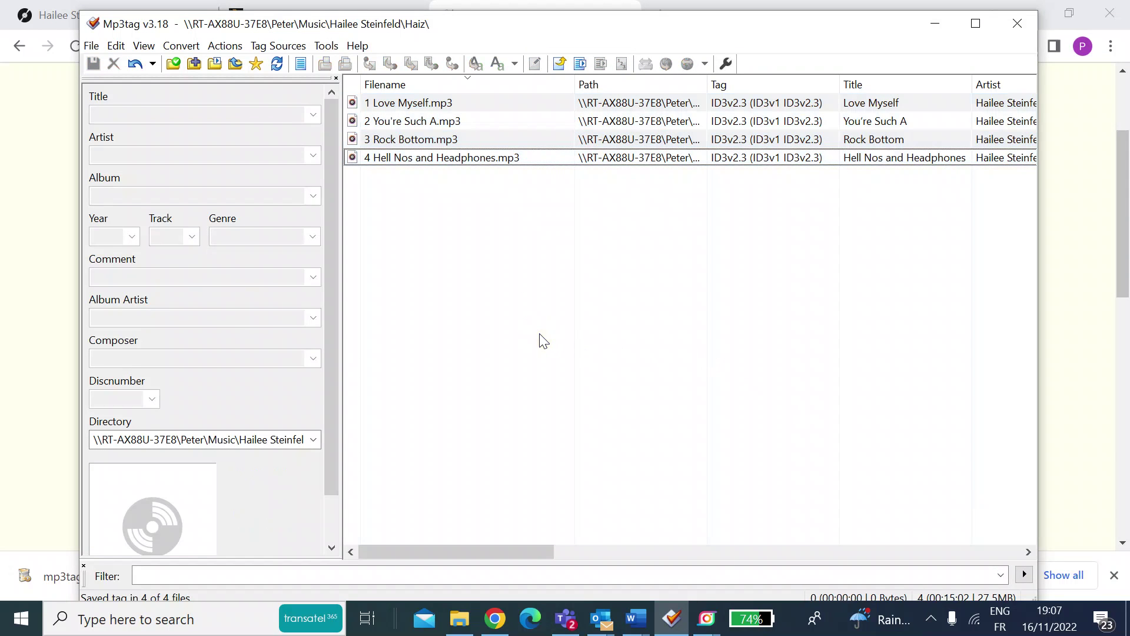
click(428, 105)
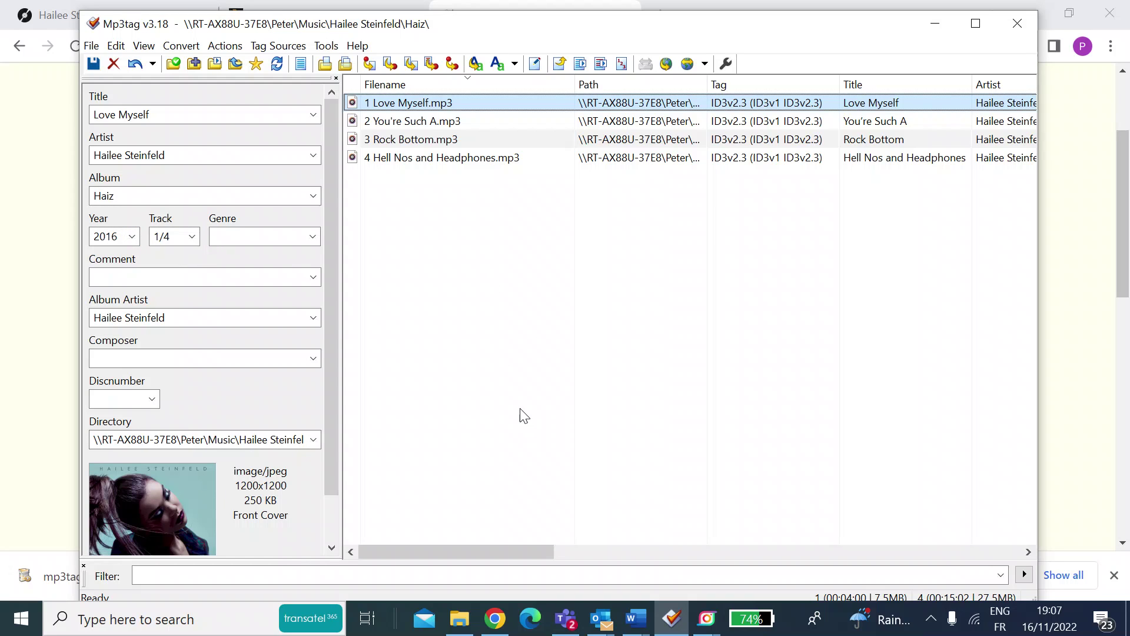
click(94, 65)
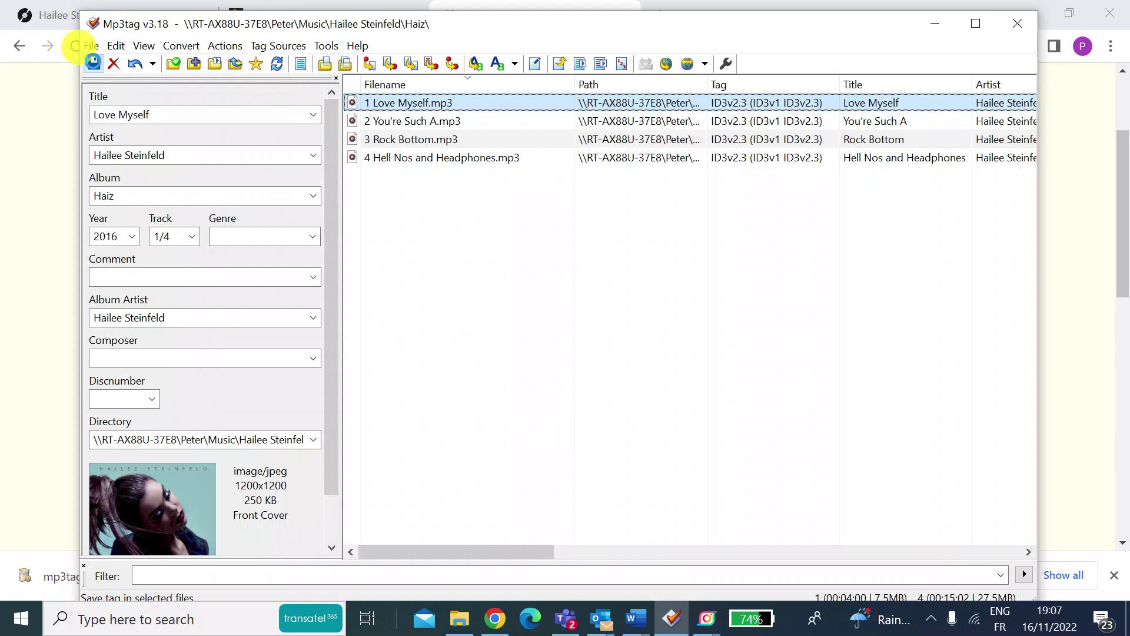
click(47, 193)
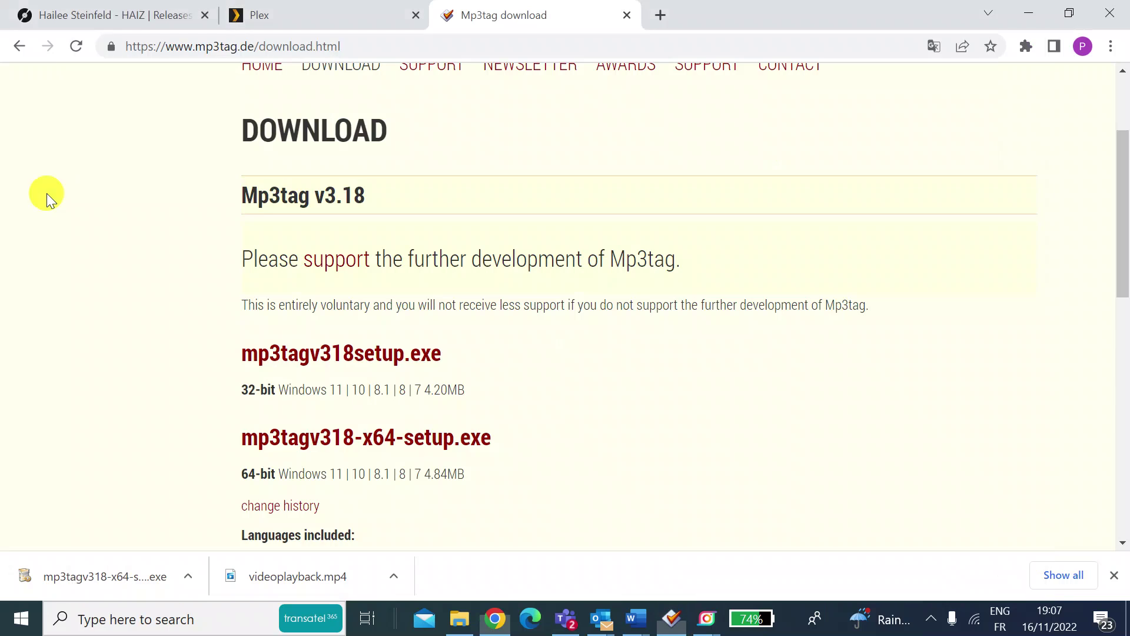
- Scan the Plex Music library files so the Haiz album shows up with its cover
click(312, 24)
click(331, 144)
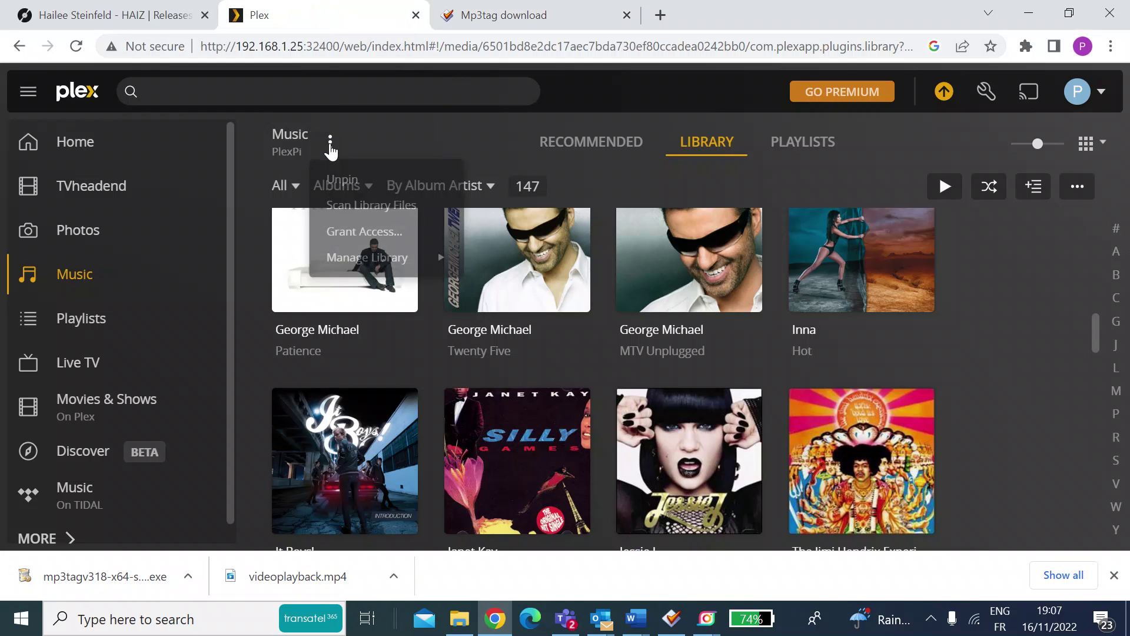
click(369, 212)
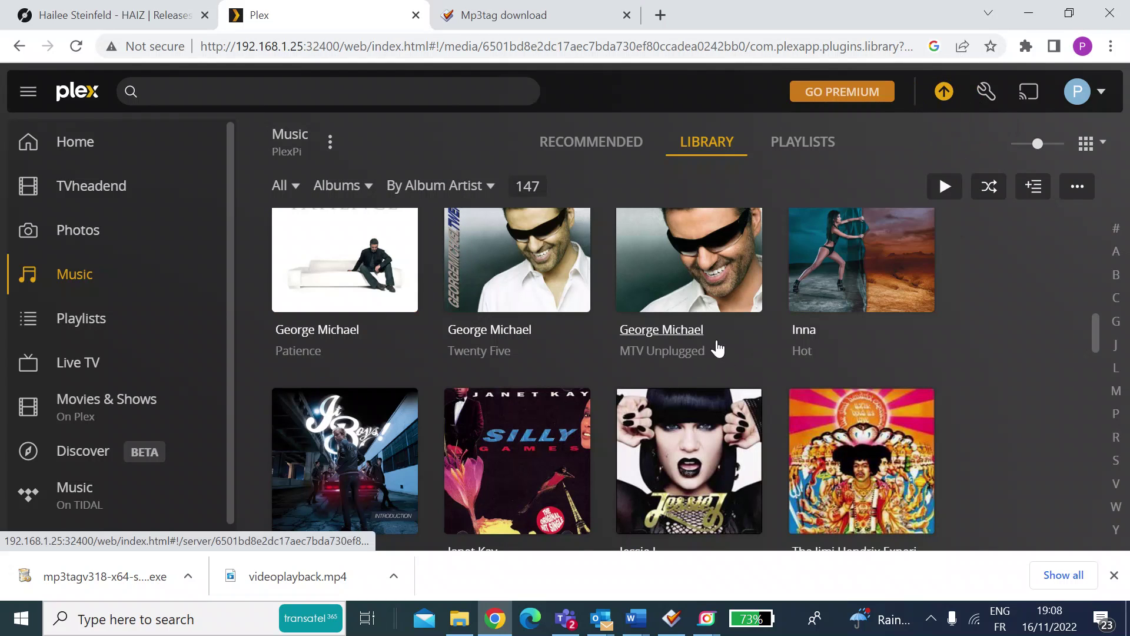
scroll(840, 352, up, 1)
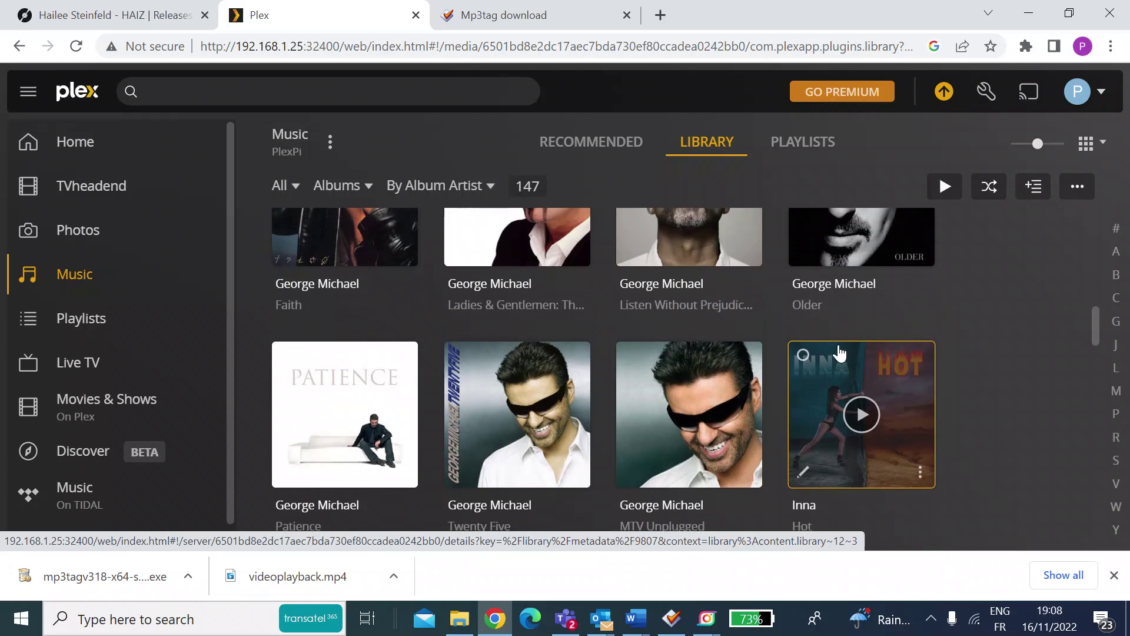
scroll(840, 352, down, 2)
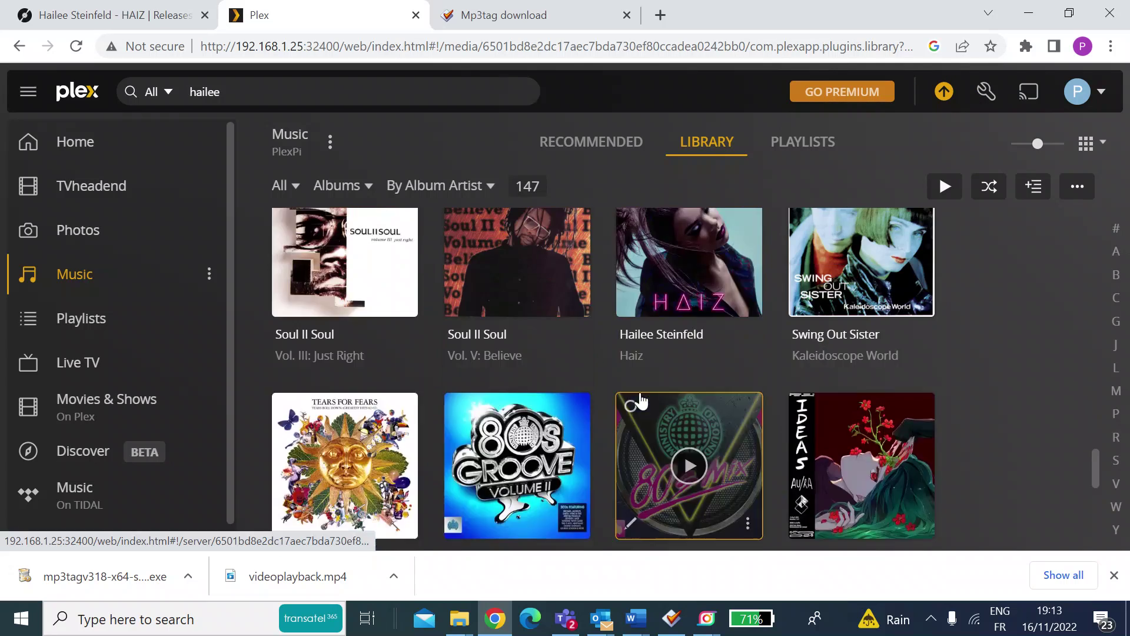
- Scroll Plex's Music album grid to Hailee Steinfeld's Haiz cover, between Soul II Soul and Swing Out Sister
scroll(639, 400, up, 8)
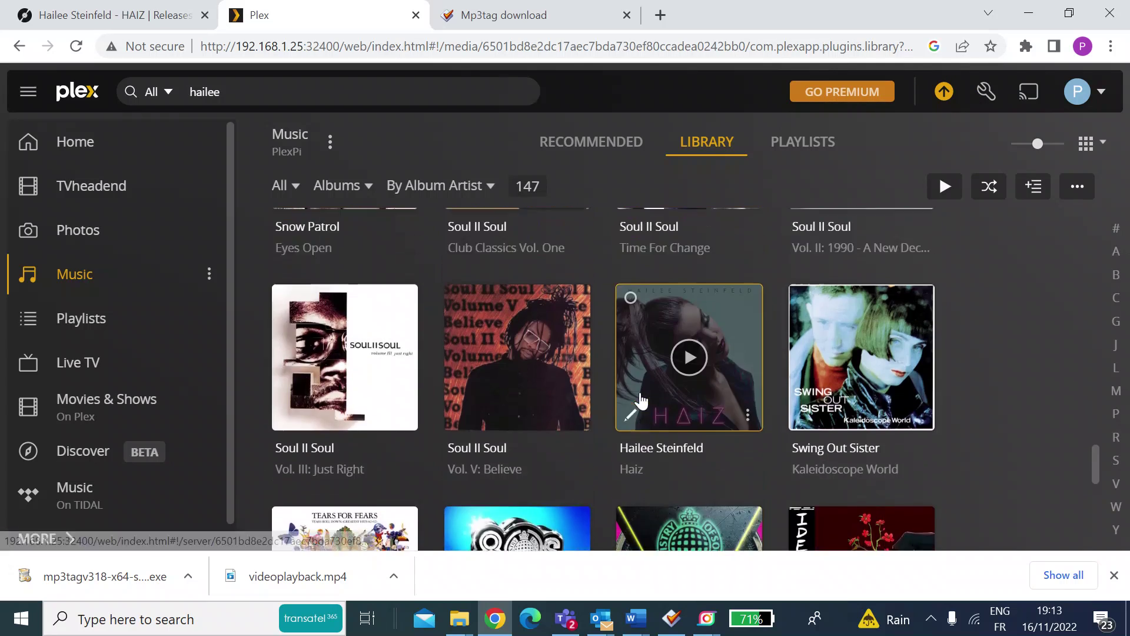
scroll(642, 400, up, 2)
scroll(641, 401, down, 5)
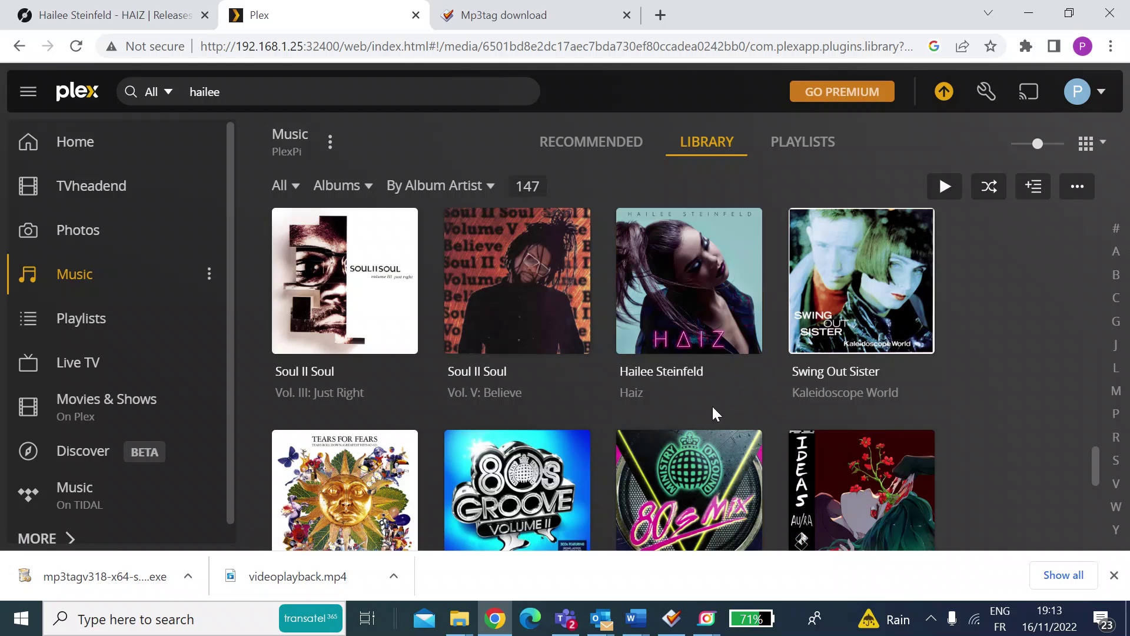
click(633, 394)
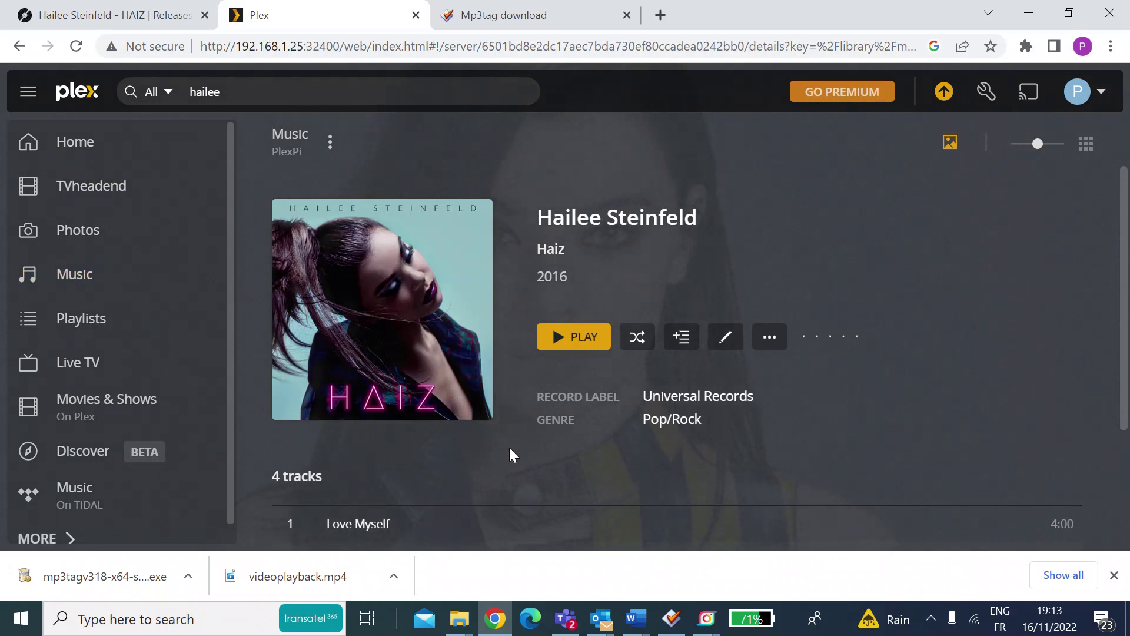
scroll(511, 446, down, 3)
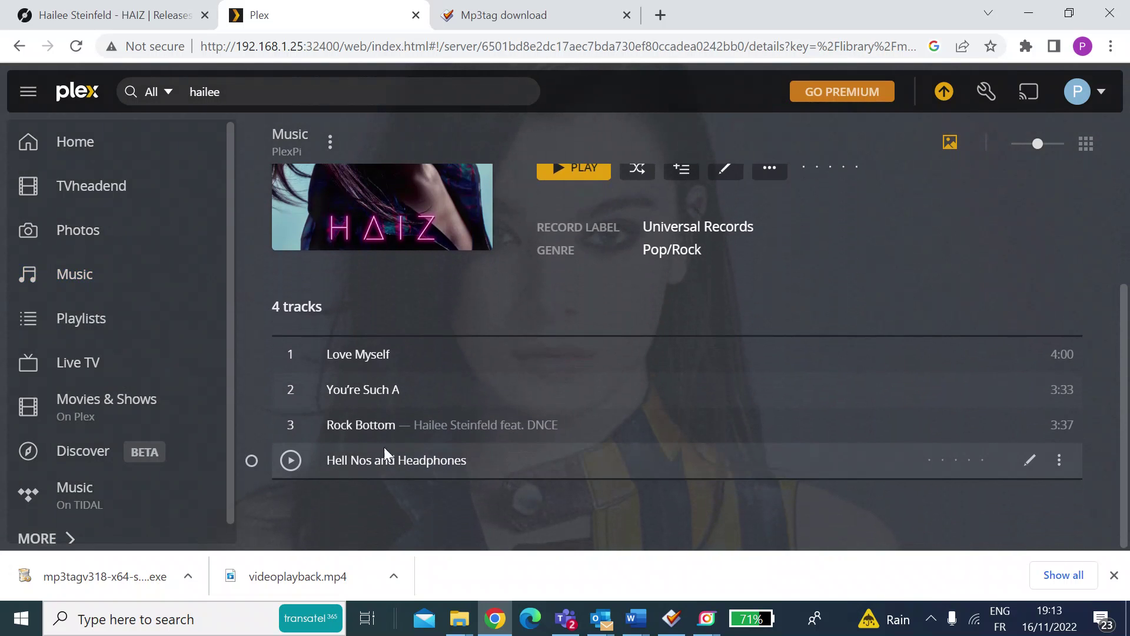
scroll(605, 288, up, 3)
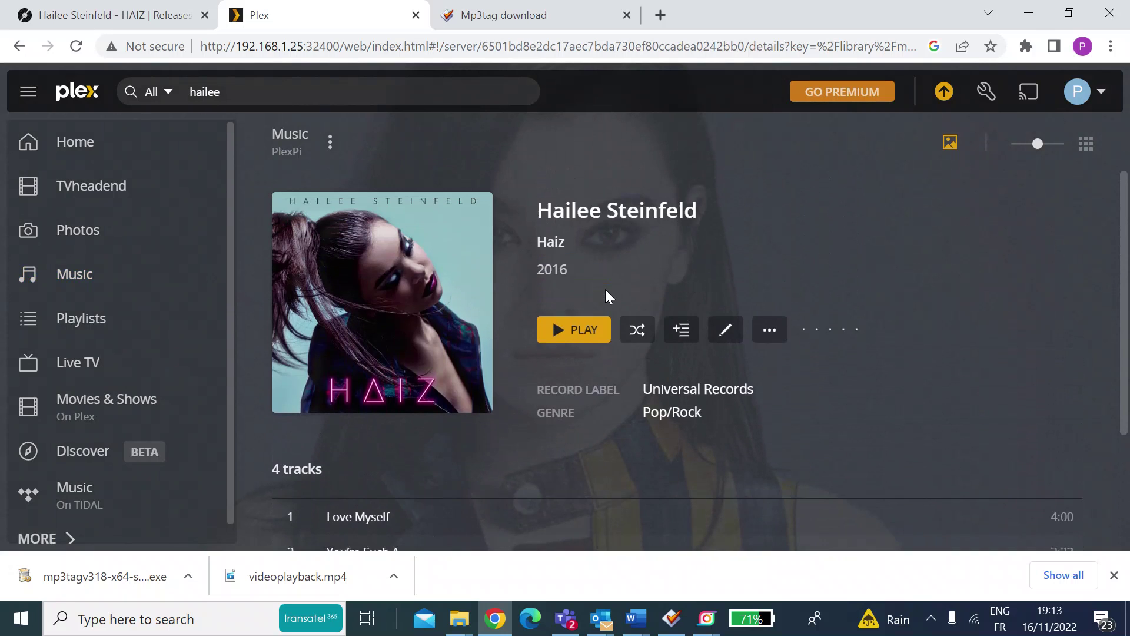